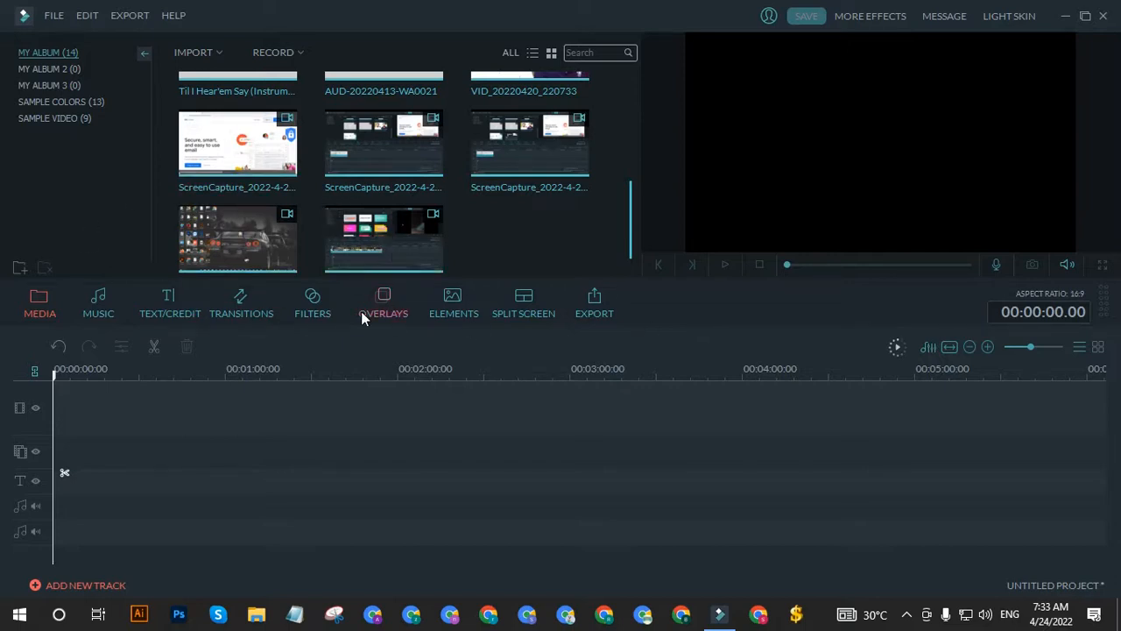
Step: Import the video "Wondershare Filmora Basic to Advance level Course Part 2" and place it at the start of the video track
left_click(220, 53)
left_click(228, 70)
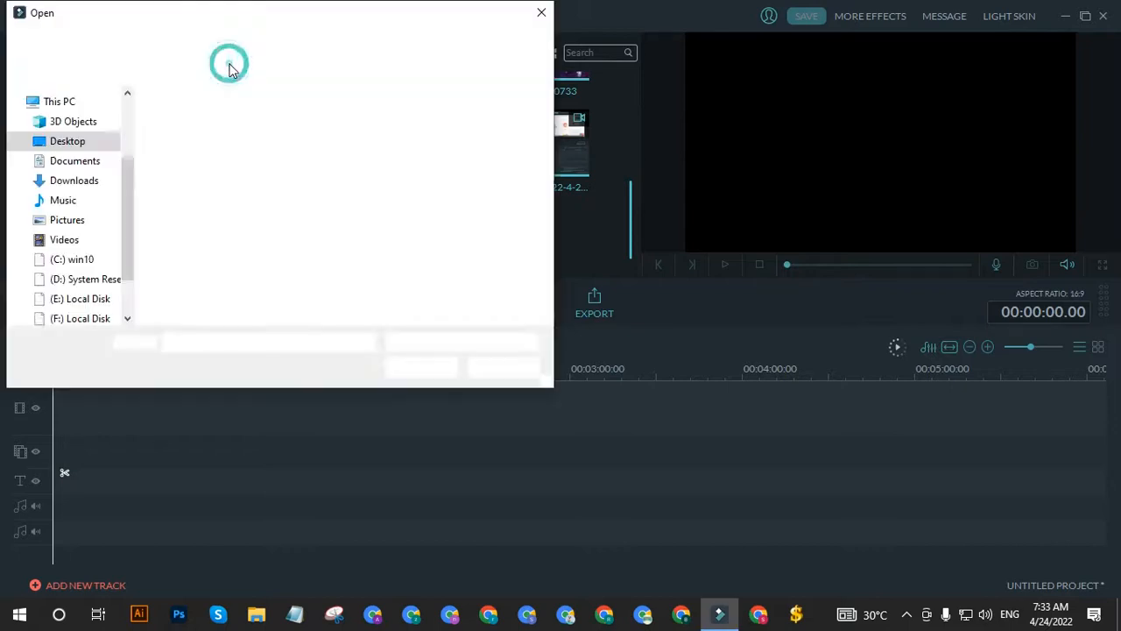
left_click(216, 190)
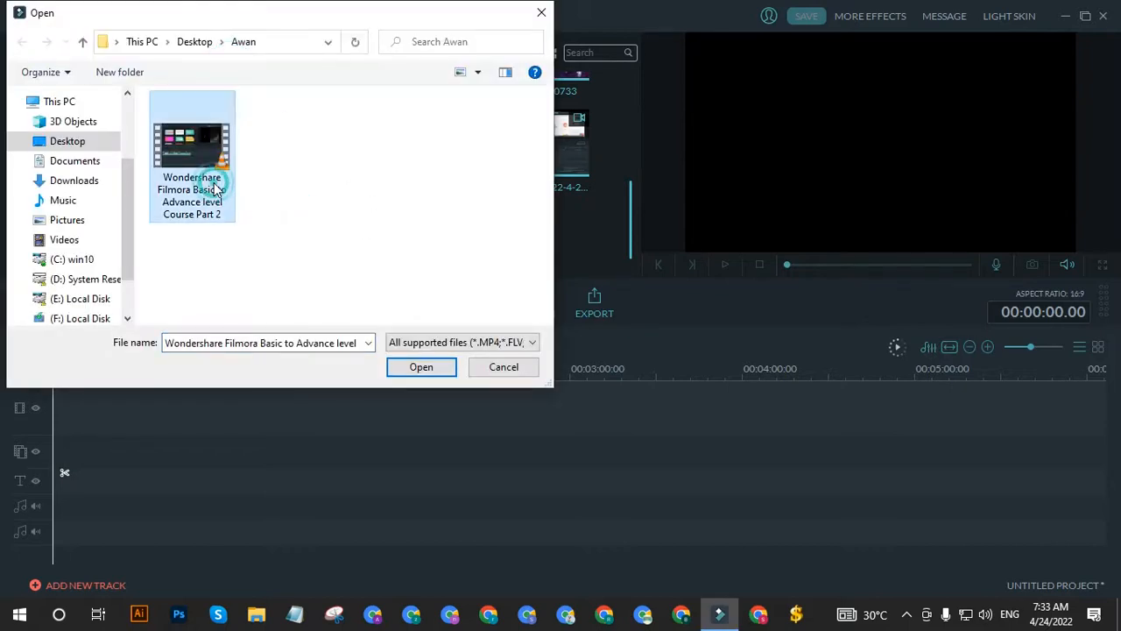
left_click(420, 367)
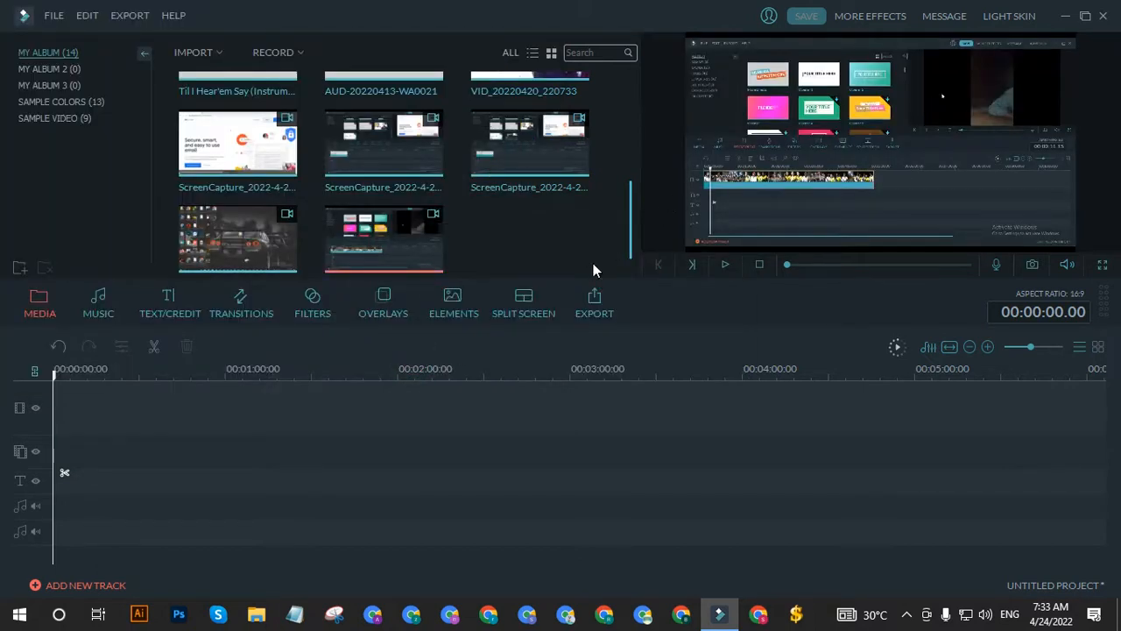
left_click_drag(380, 258, 201, 393)
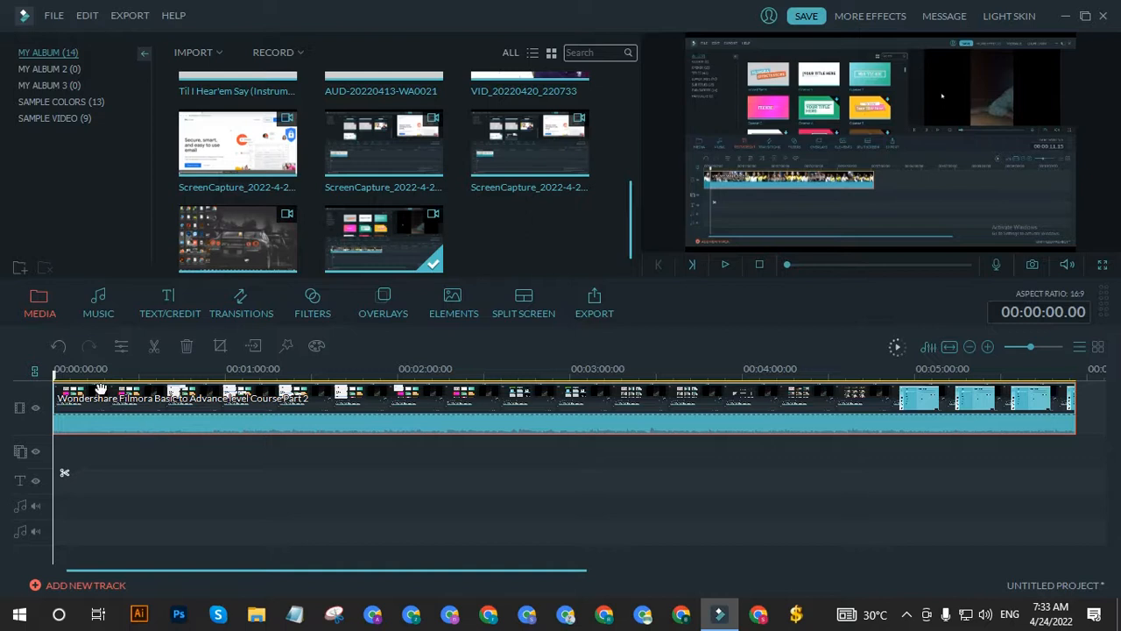
Step: Split the clip at 00:00:28.21 and 00:00:39.10 to delete the section between, and undo these edits
left_click_drag(60, 376, 137, 376)
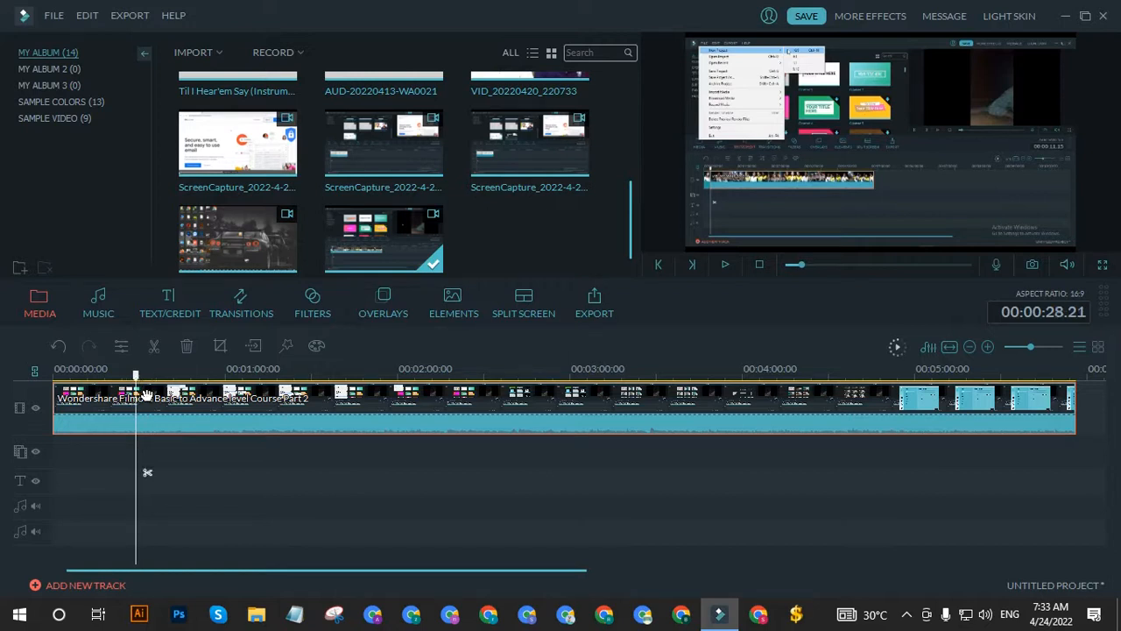
left_click(154, 348)
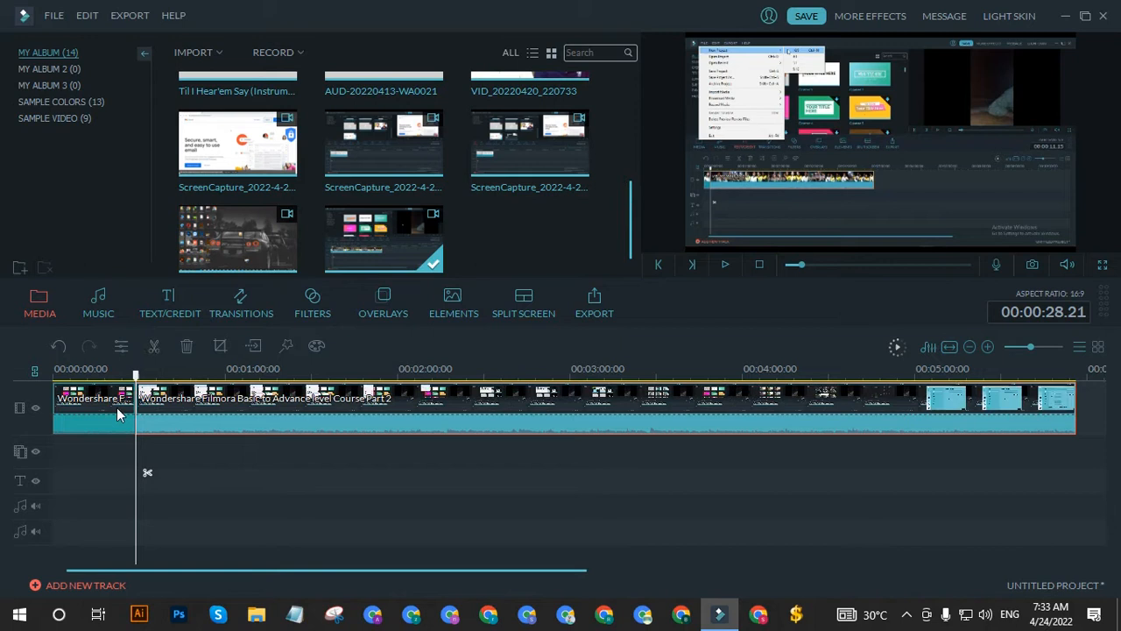
left_click_drag(138, 377, 166, 376)
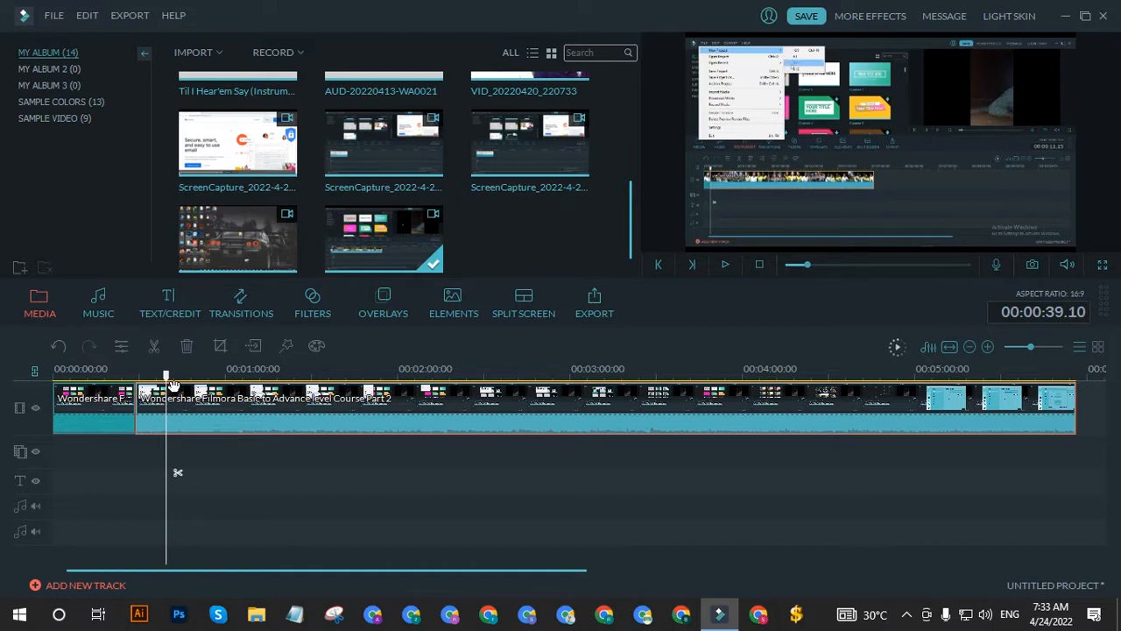
left_click(155, 351)
left_click(161, 418)
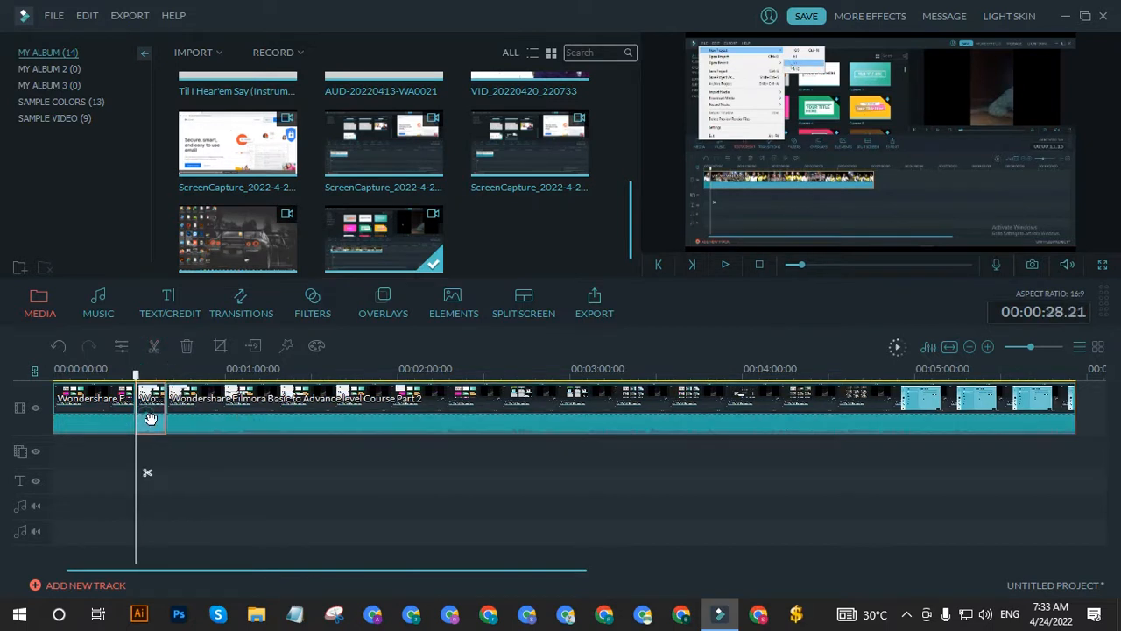
left_click(186, 346)
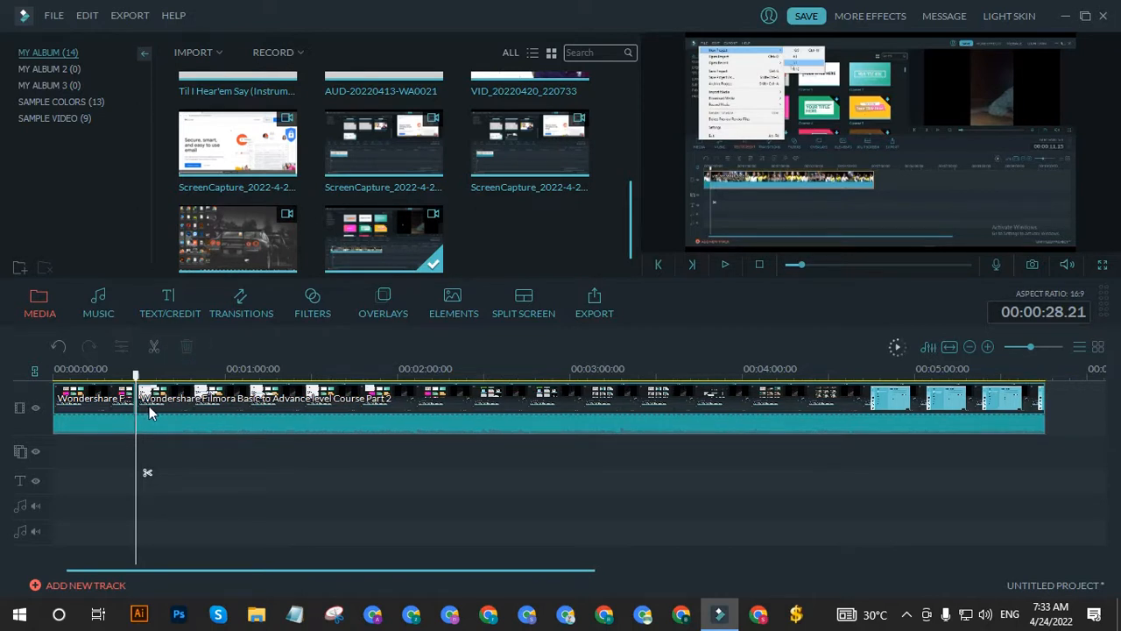
left_click(152, 407)
key("ctrl+z")
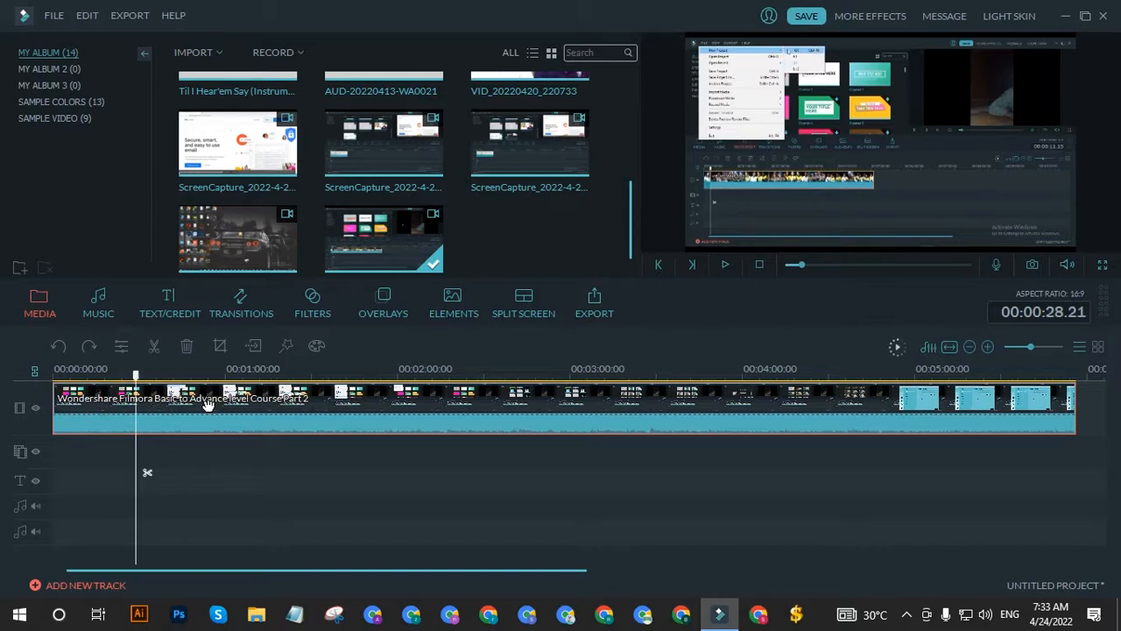
Step: Split the timeline clip at 00:00:39.17 and 00:01:00.00, and delete the section between the two cuts
left_click_drag(135, 374, 168, 376)
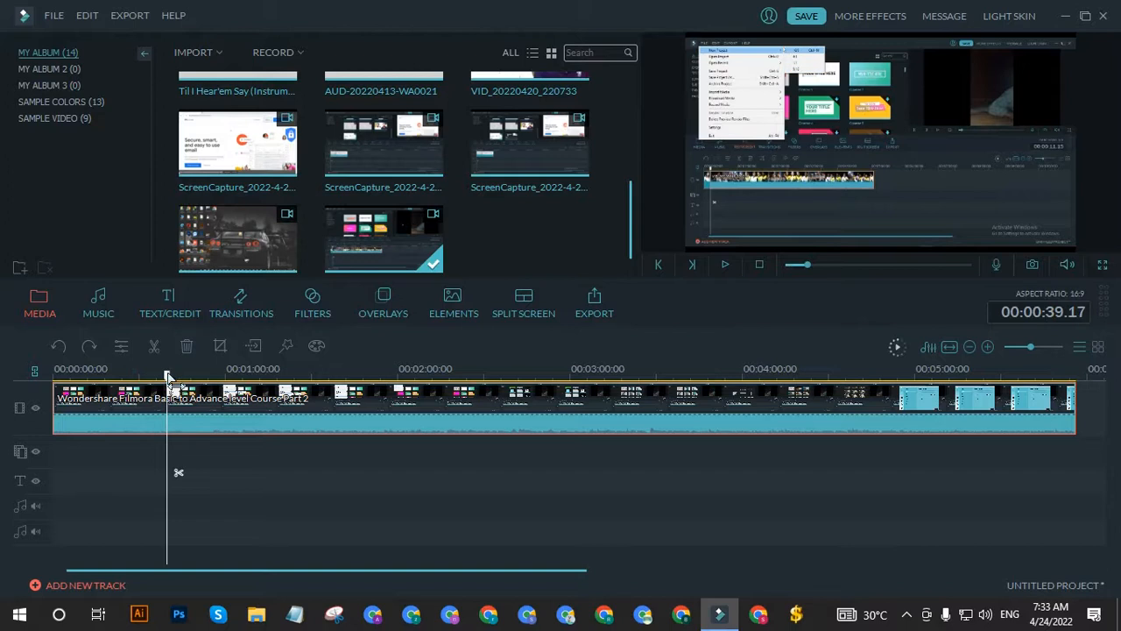
right_click(190, 419)
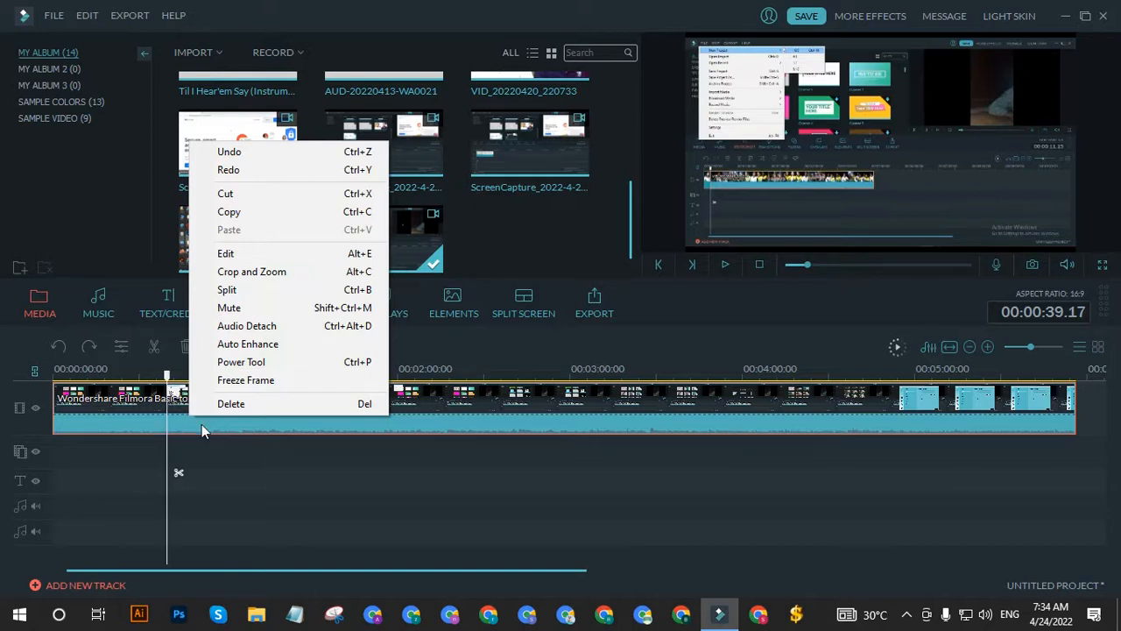
left_click(270, 290)
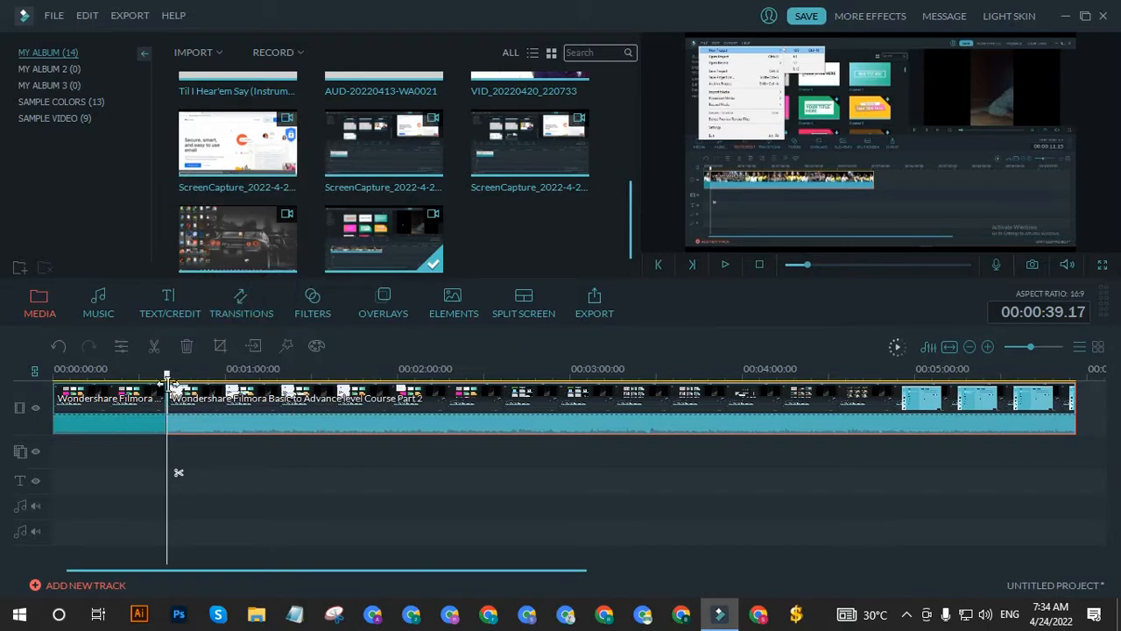
left_click_drag(167, 382, 225, 385)
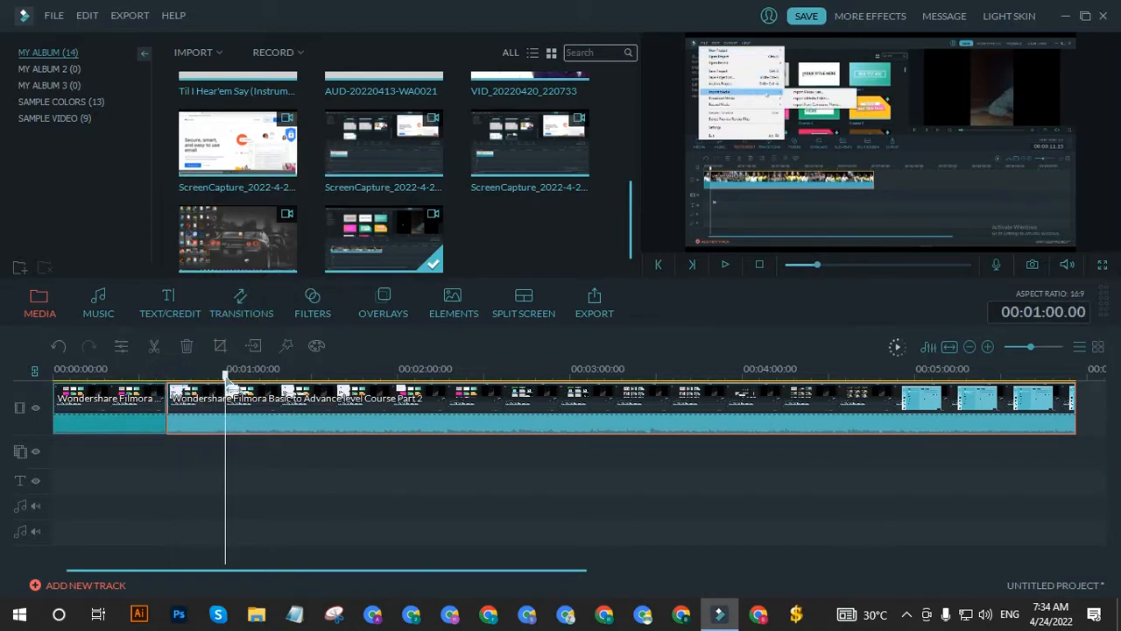
right_click(235, 399)
left_click(275, 277)
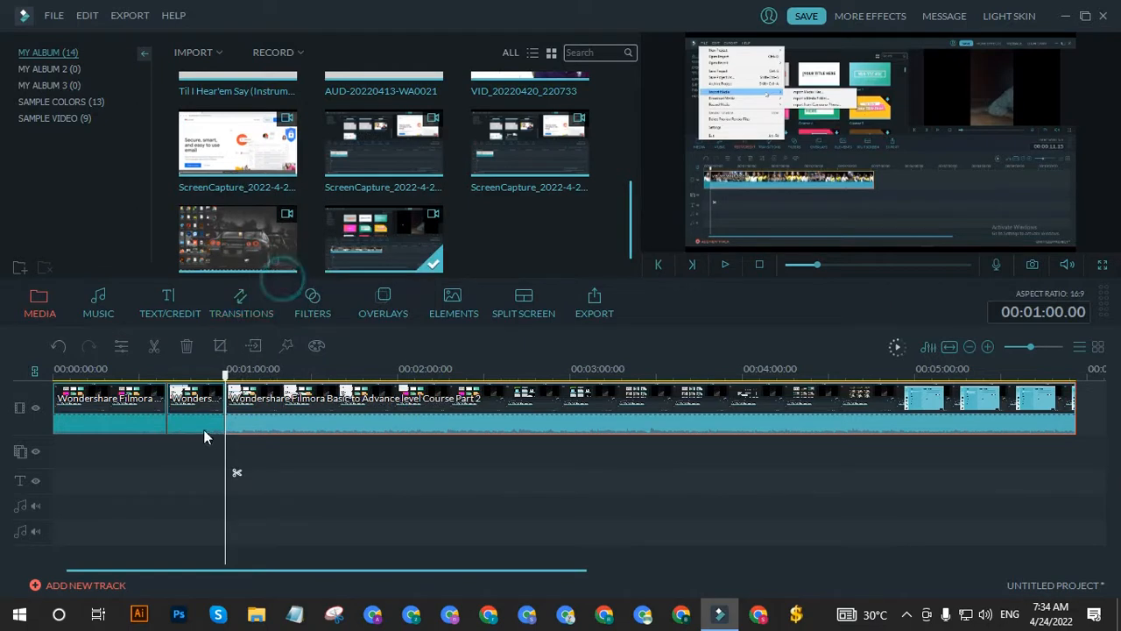
left_click(204, 429)
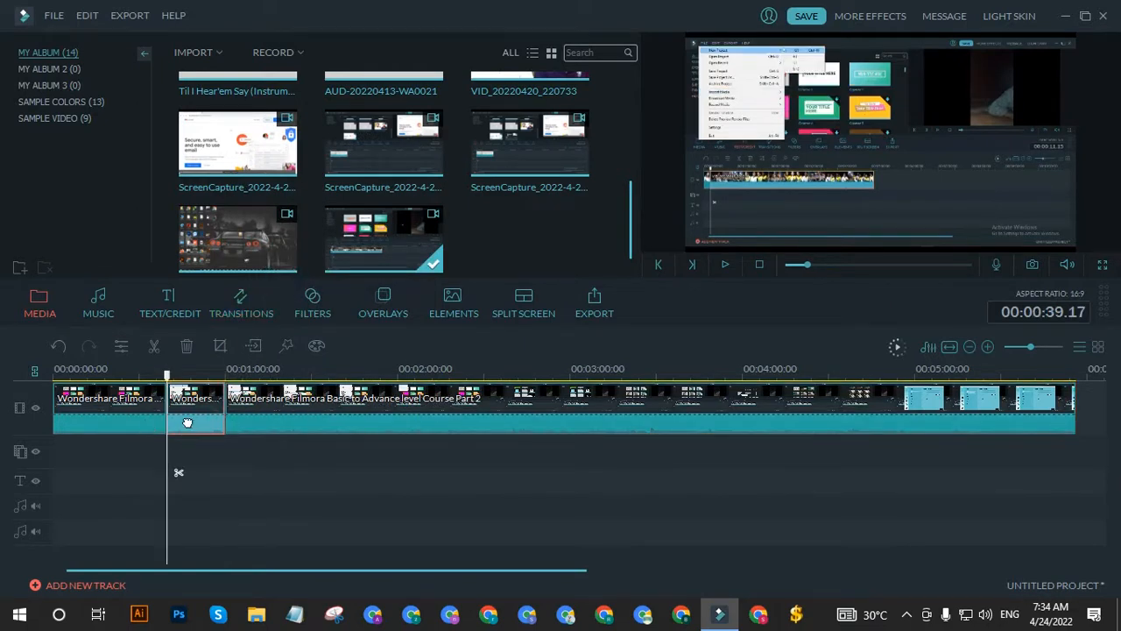
left_click(184, 348)
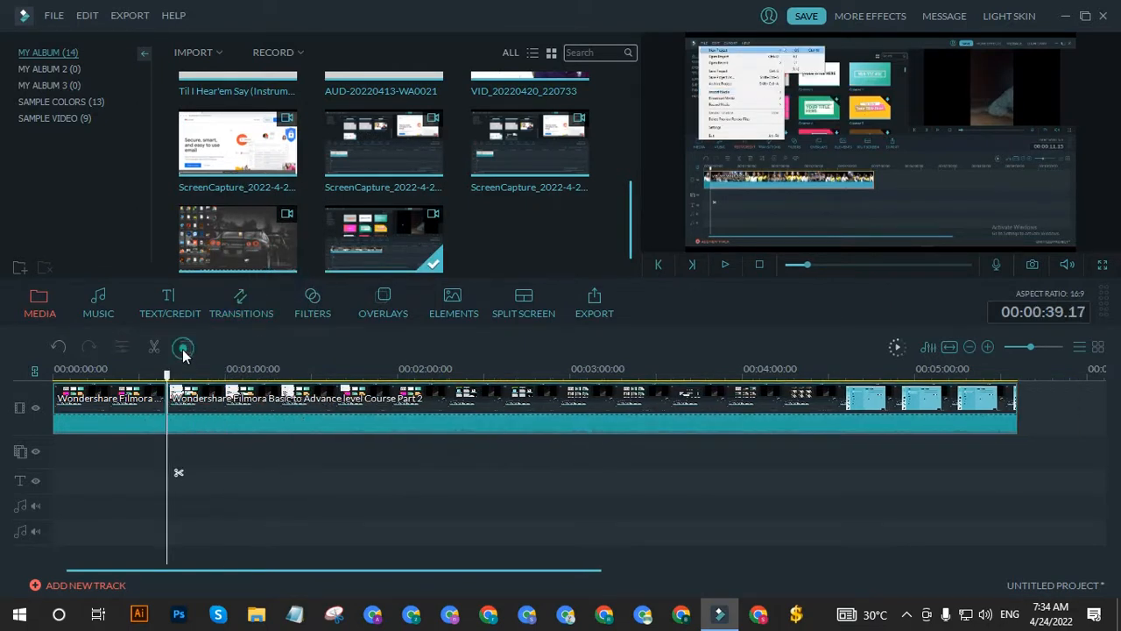
Step: Undo the section's deletion and both splits to restore the single timeline clip
left_click(184, 424)
key("ctrl+z")
key("ctrl+z")
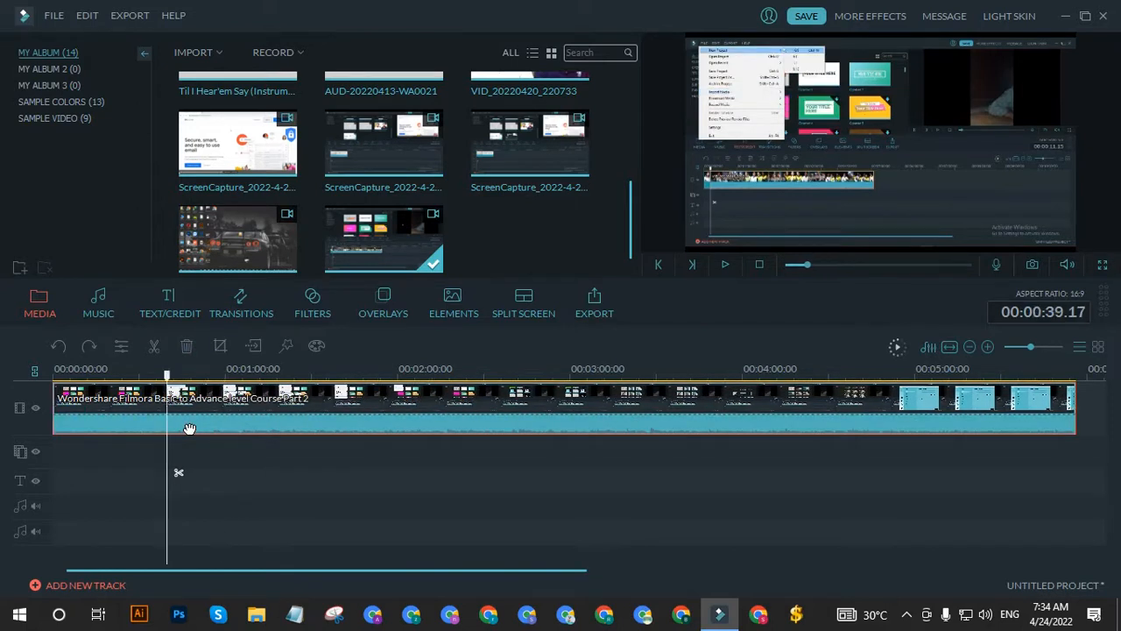
Step: Split the clip at 00:01:06.00 and 00:01:27.17 to delete the section between, and undo these edits
right_click(178, 421)
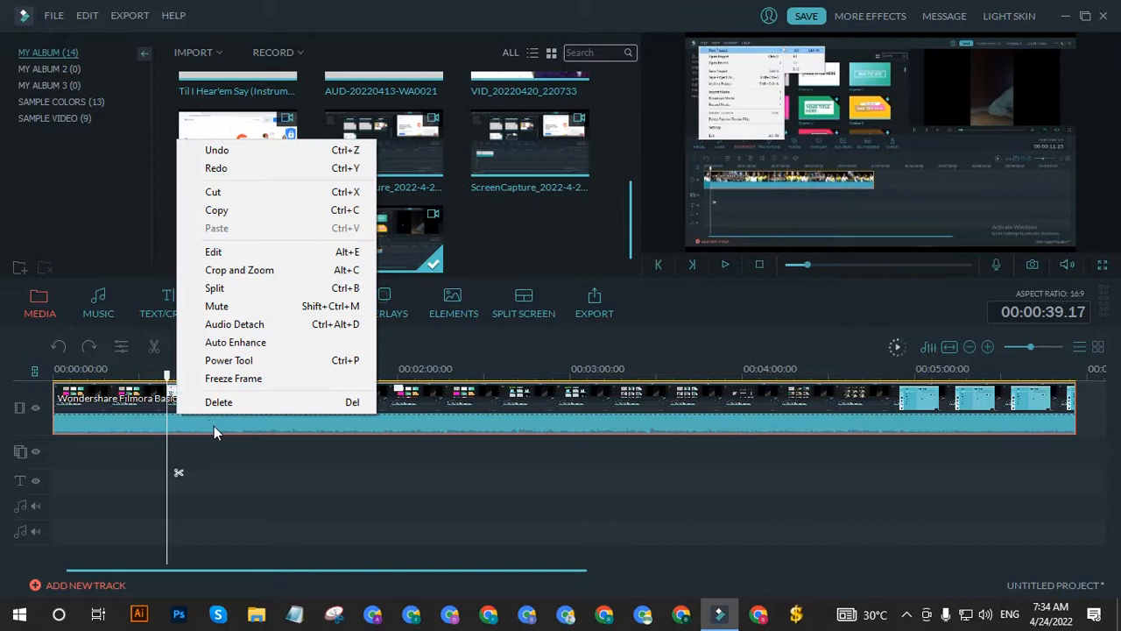
left_click(202, 418)
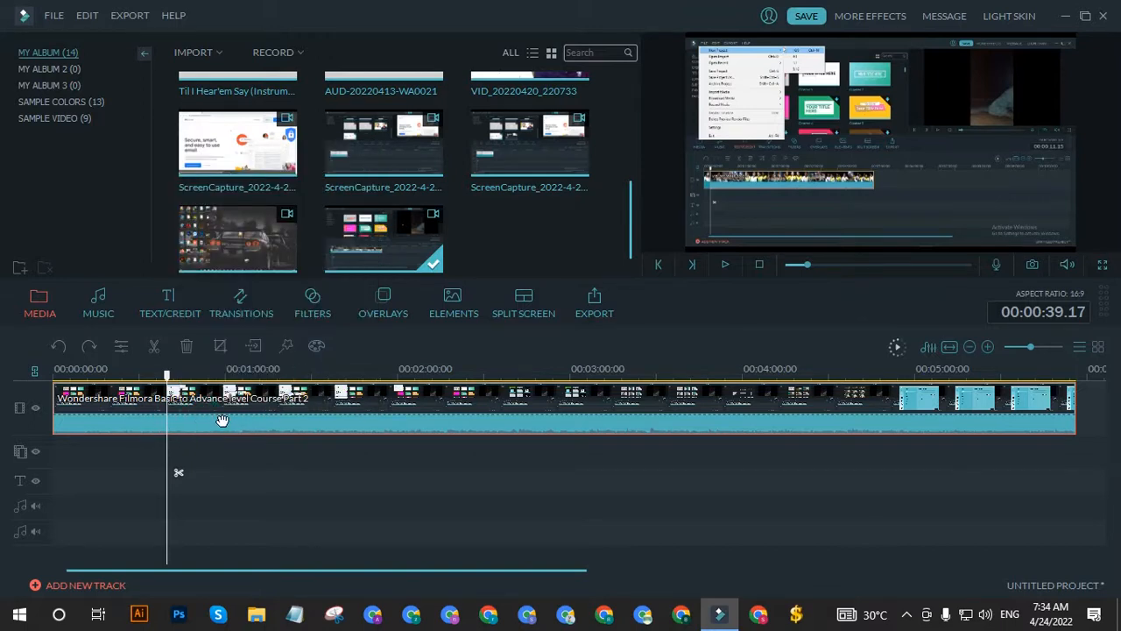
left_click_drag(168, 372, 242, 375)
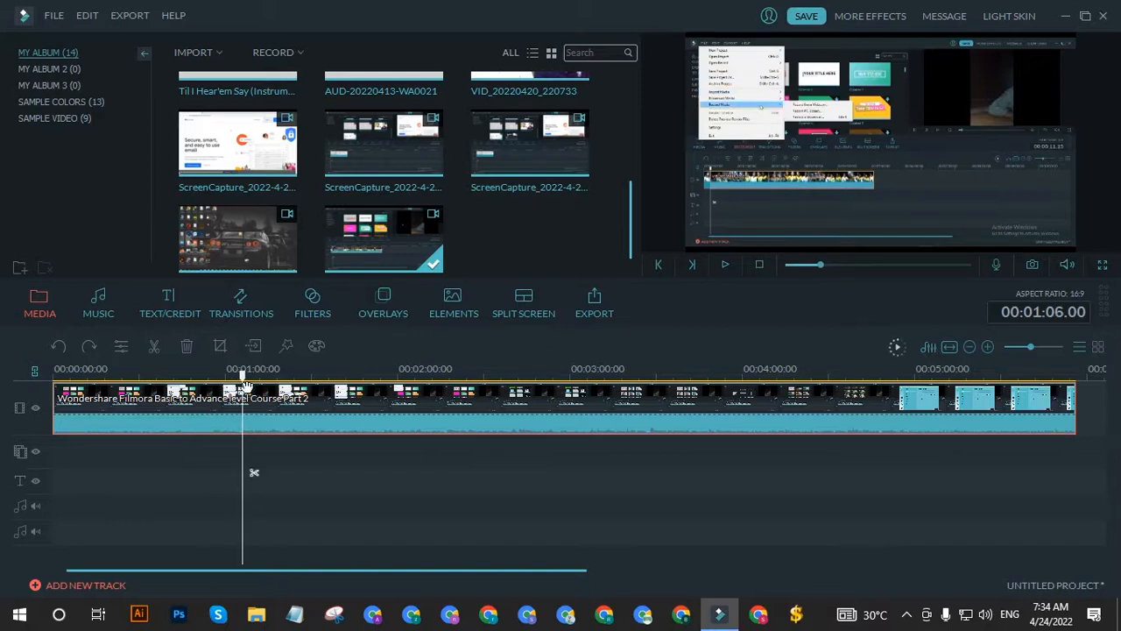
left_click(243, 435)
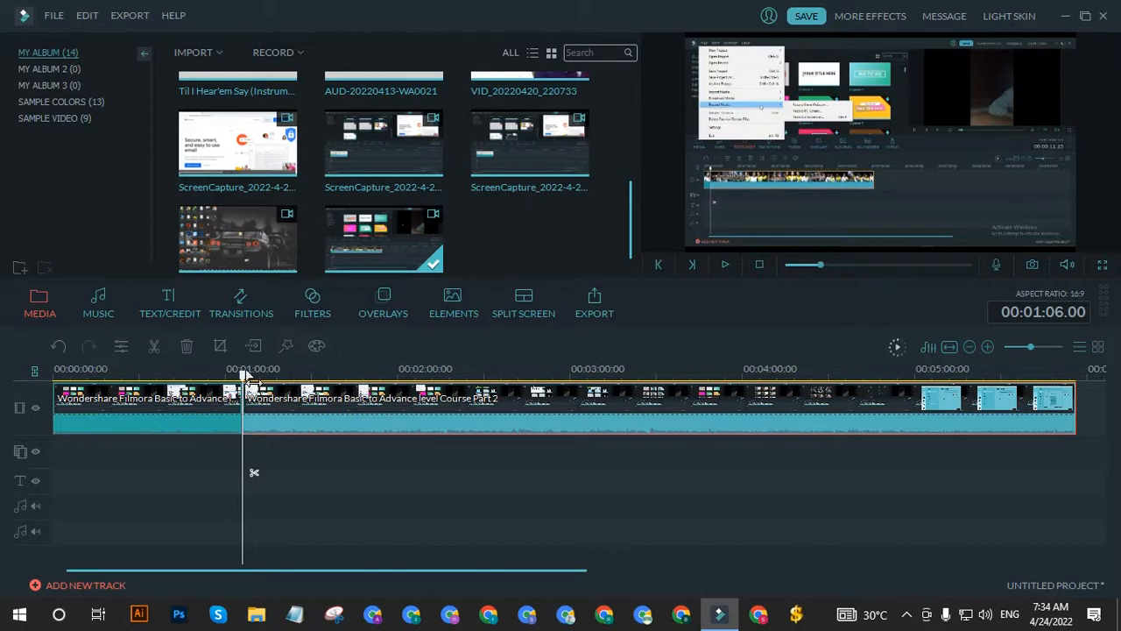
left_click(251, 374)
left_click_drag(252, 375, 304, 375)
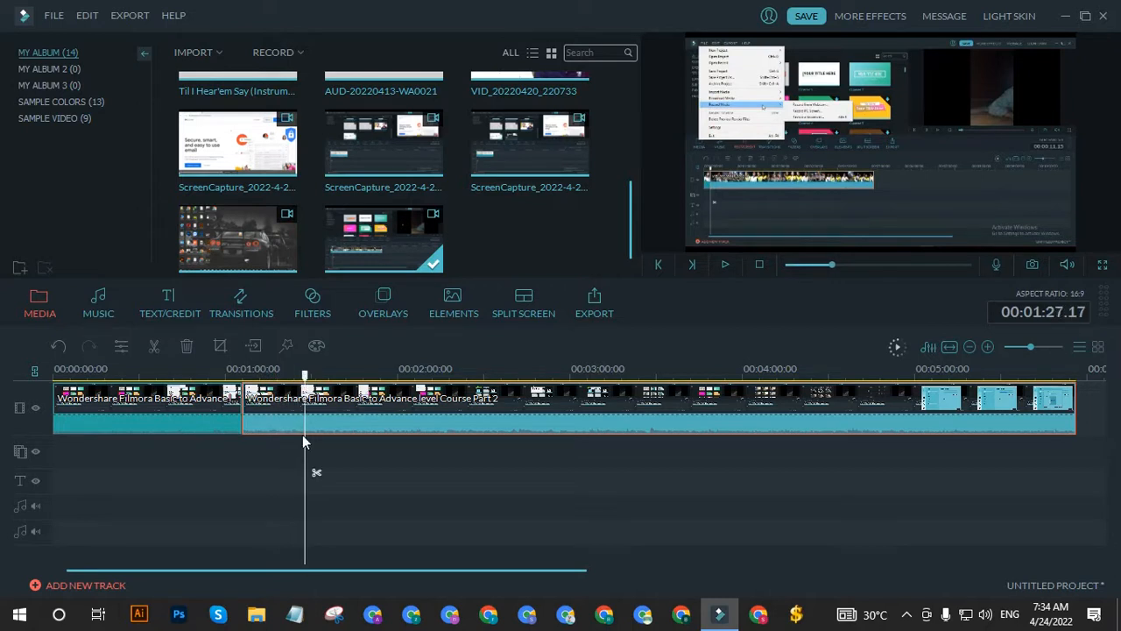
key("ctrl+b")
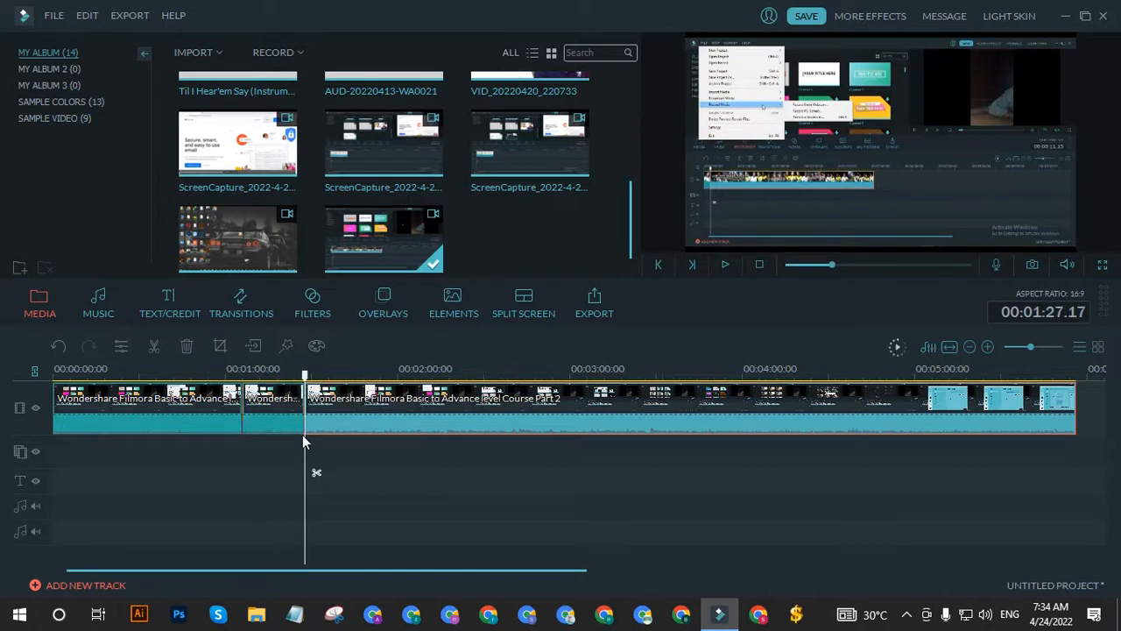
left_click(294, 431)
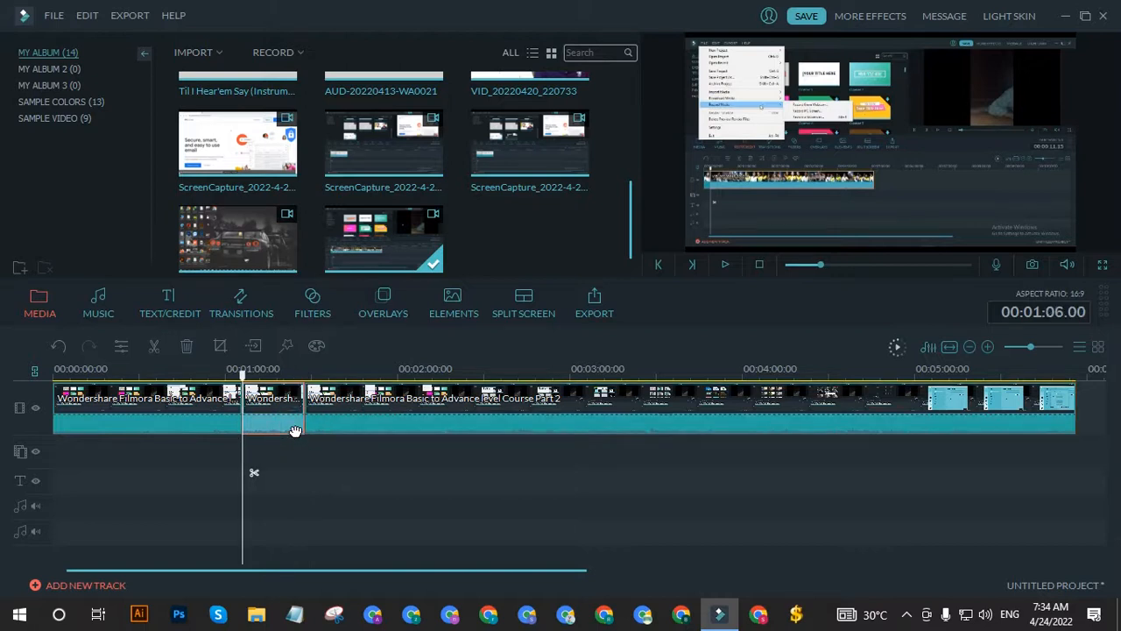
key("Delete")
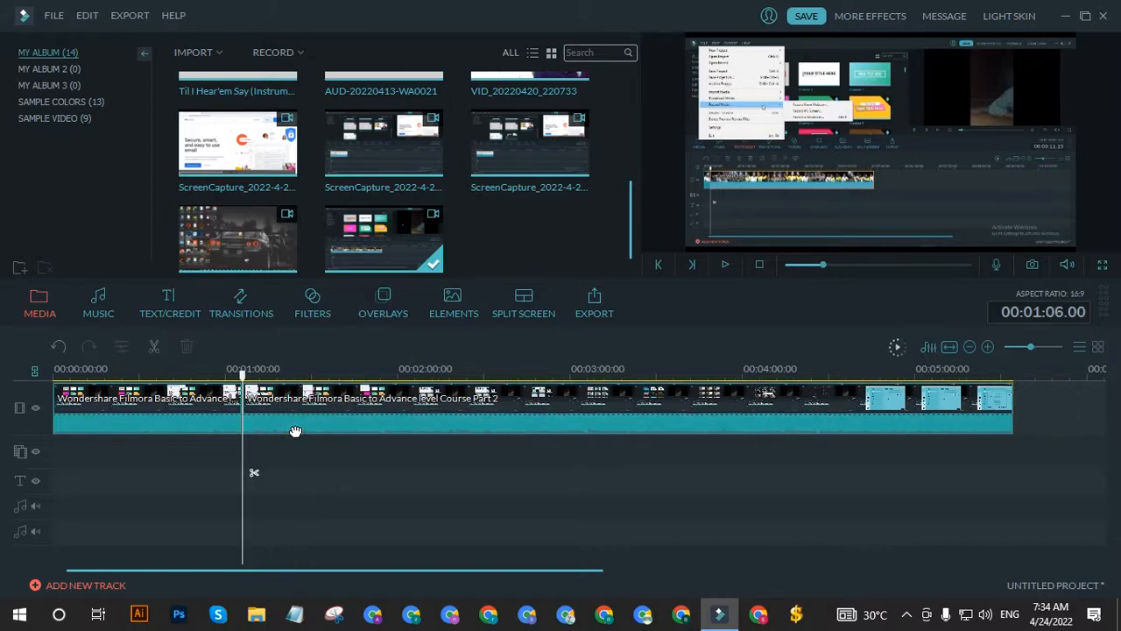
key("ctrl+z")
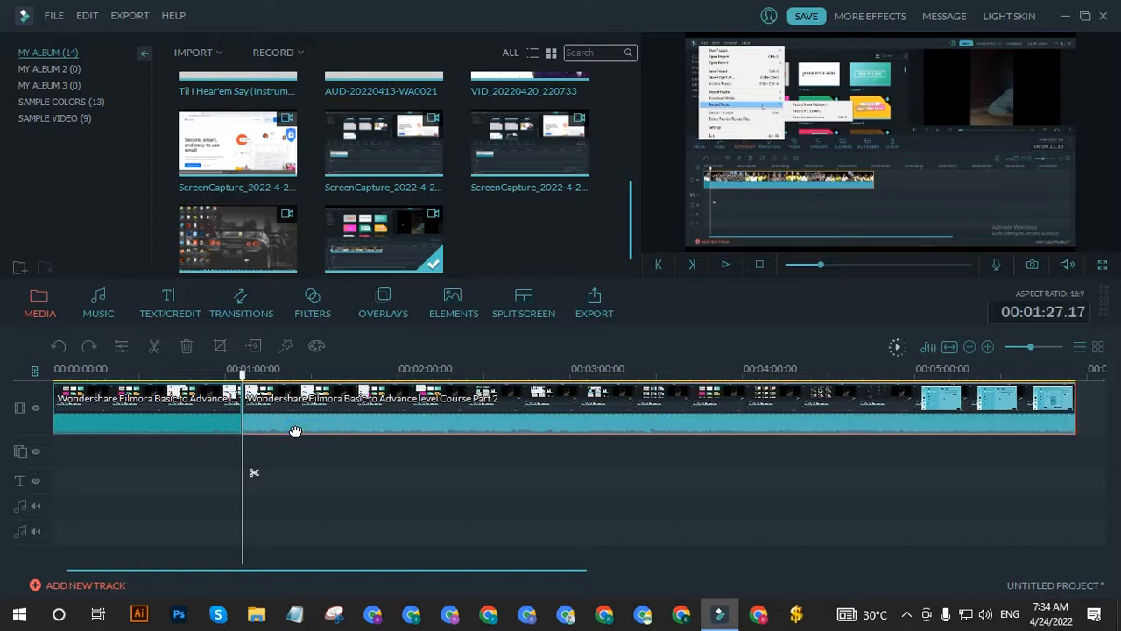
key("ctrl+z")
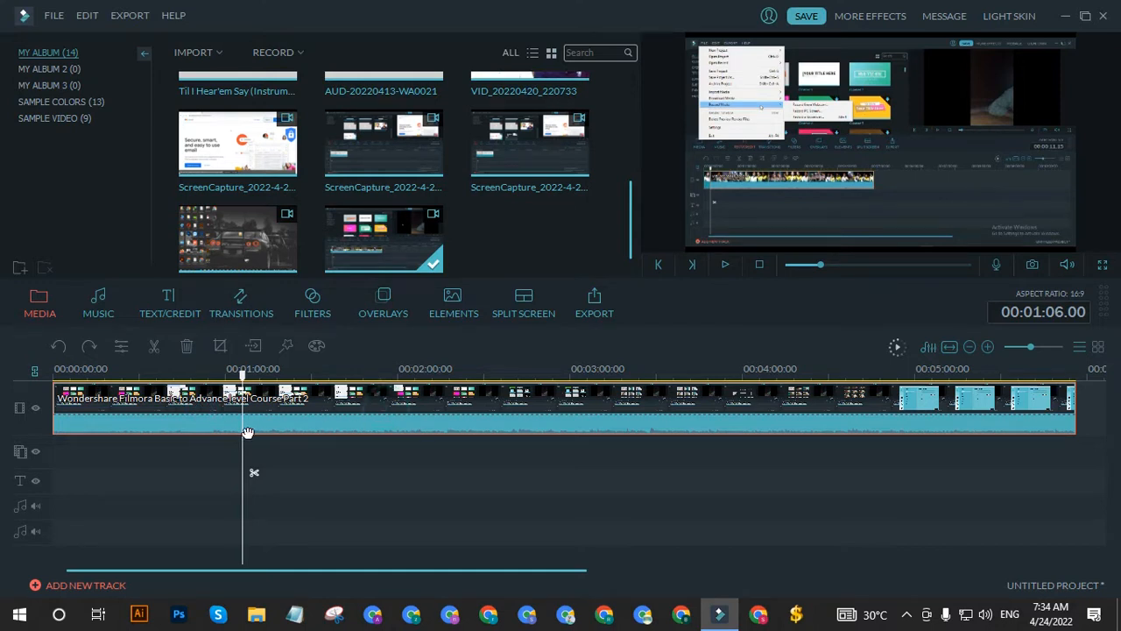
Step: Test muting the timeline clip with playback from 00:01:20.14, and undo the mute
right_click(209, 426)
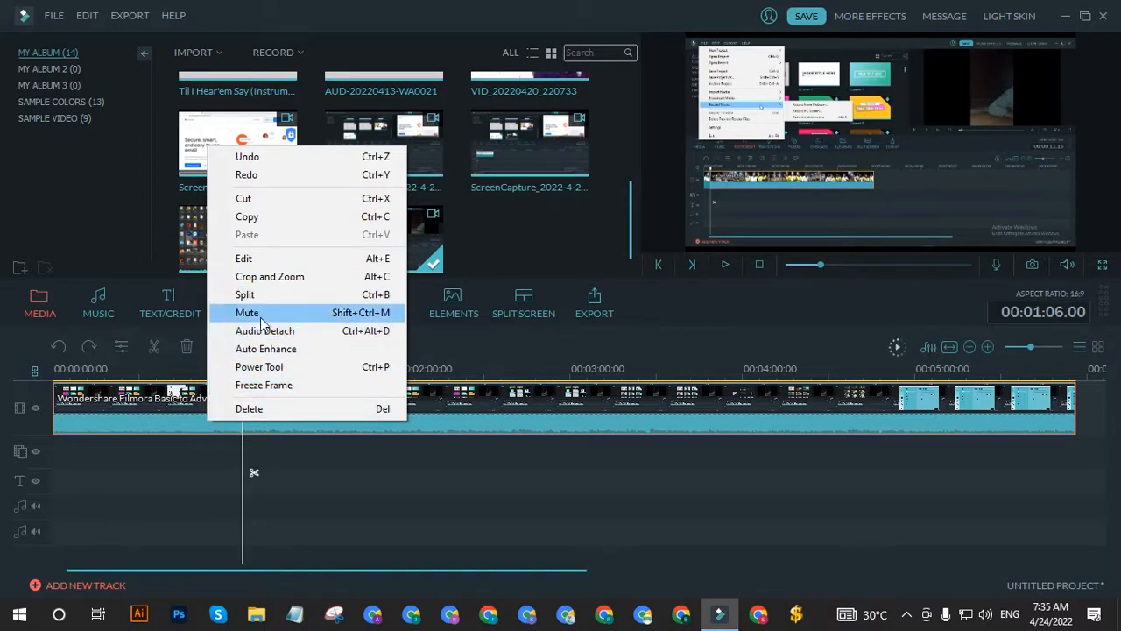
left_click(346, 321)
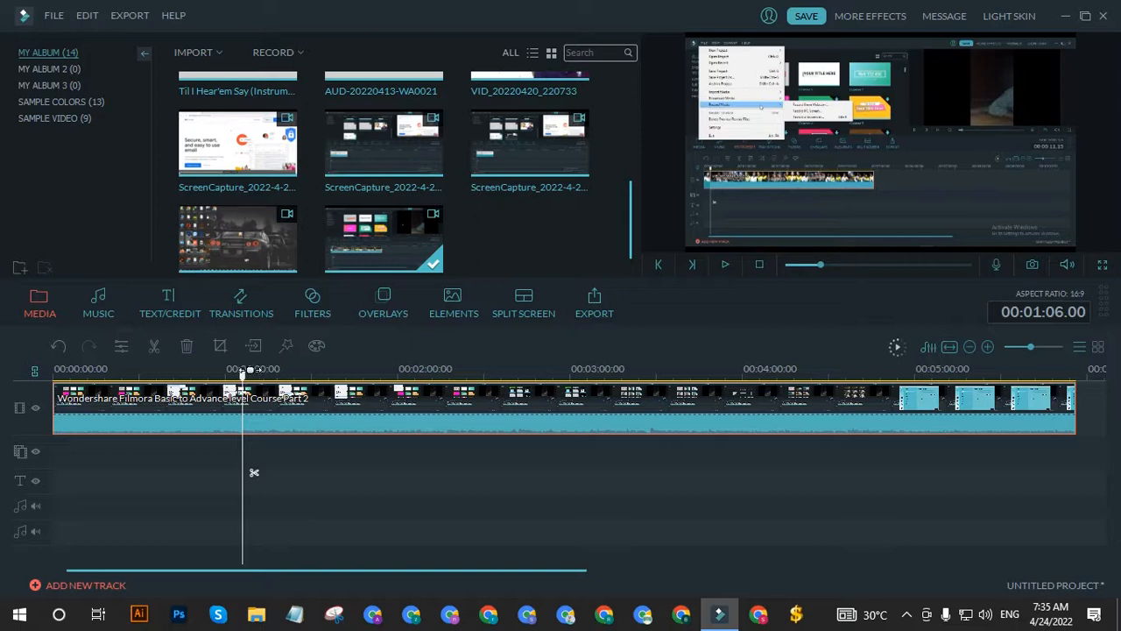
left_click_drag(245, 375, 284, 374)
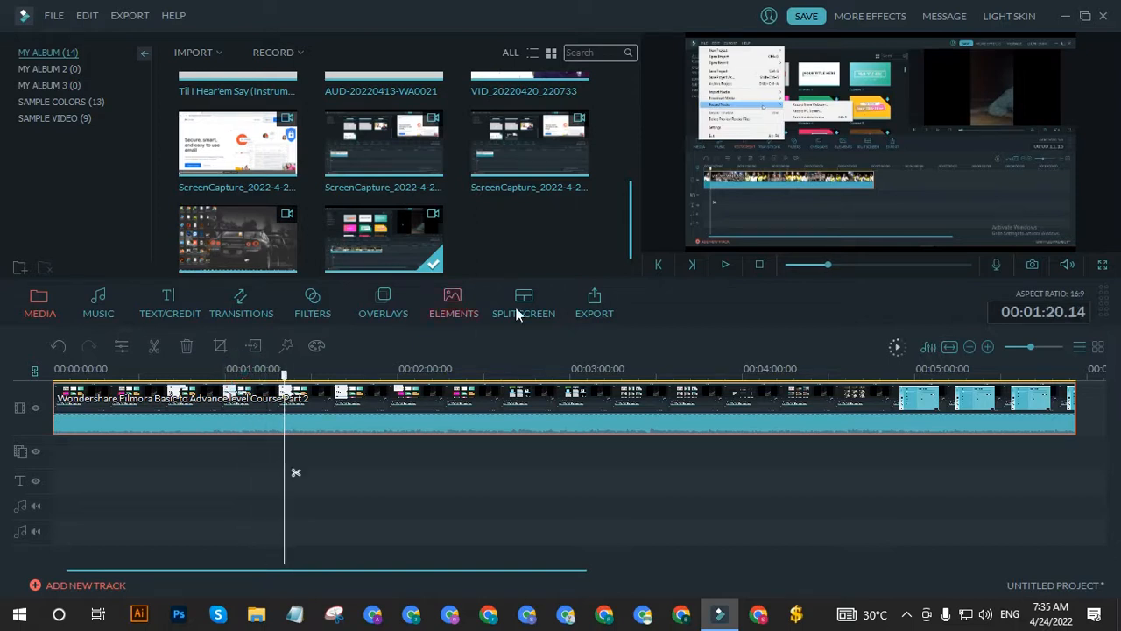
left_click(726, 267)
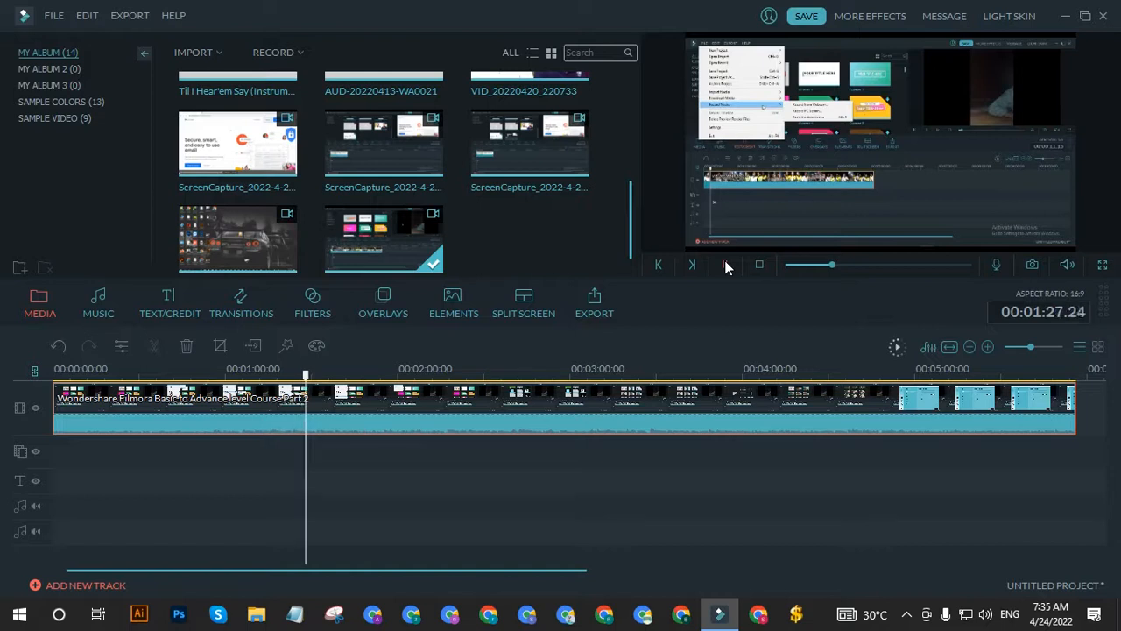
left_click(724, 260)
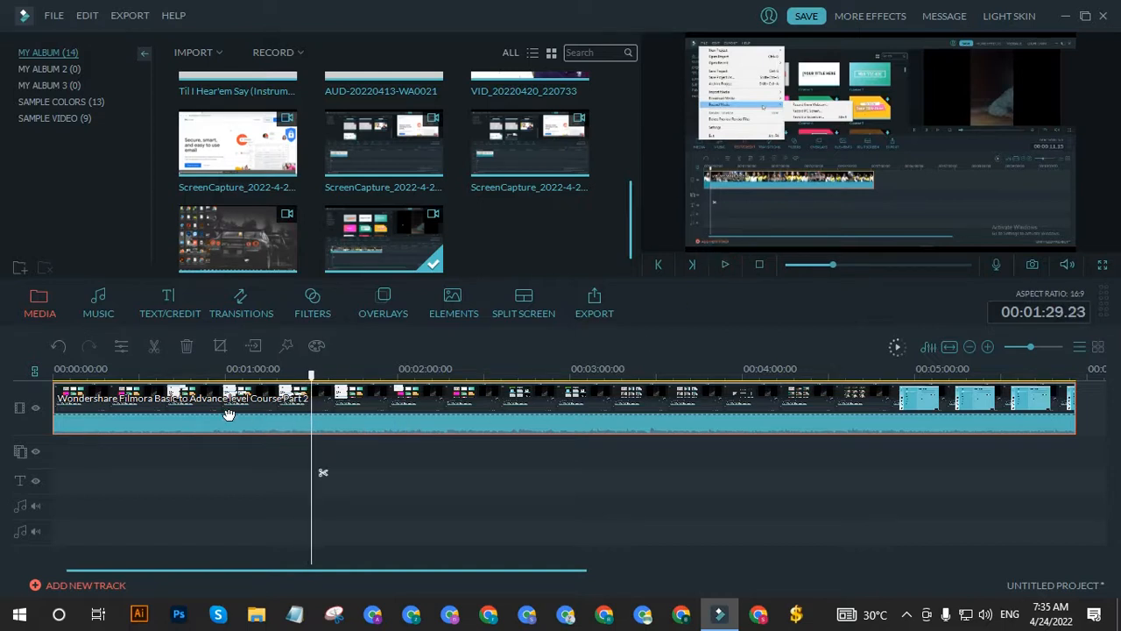
key("ctrl+z")
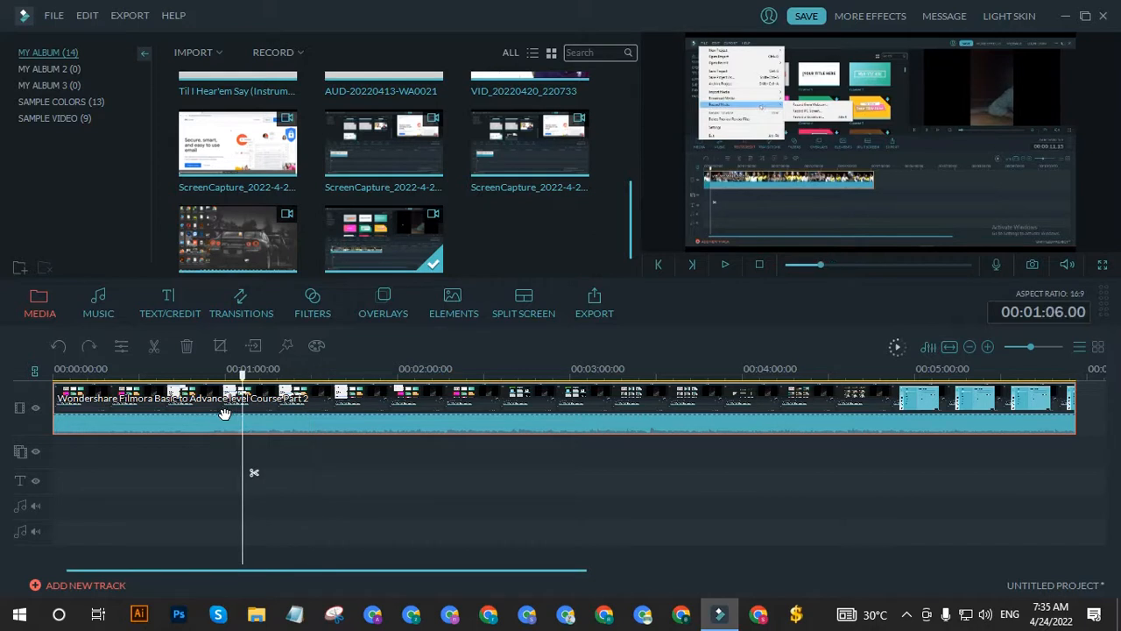
Step: Open the timeline clip's audio settings, and set its volume to 110 and its pitch to 1
right_click(211, 426)
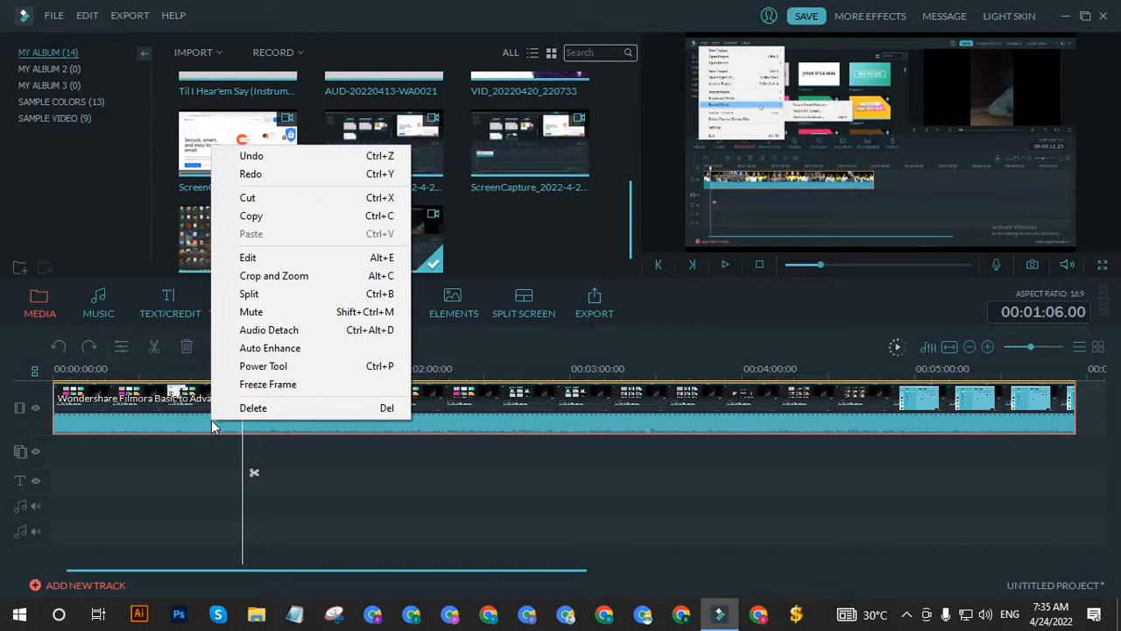
double_click(186, 423)
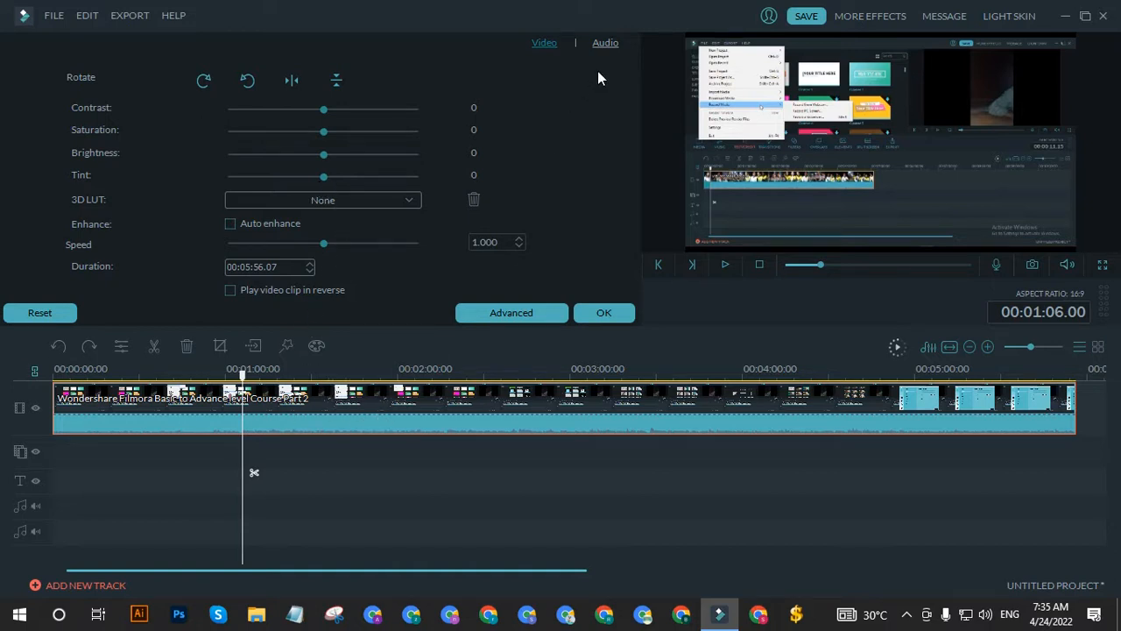
left_click(603, 44)
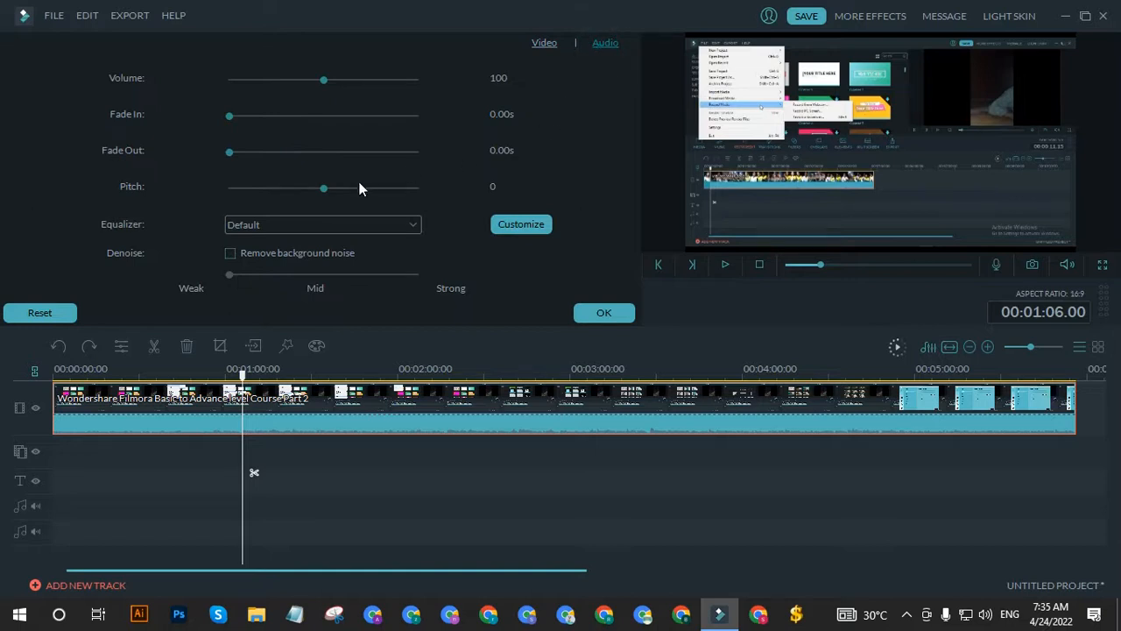
mouse_move(326, 78)
left_mouse_down()
mouse_move(419, 80)
mouse_move(318, 89)
left_mouse_up()
left_click_drag(322, 95, 333, 93)
left_click_drag(324, 187, 347, 192)
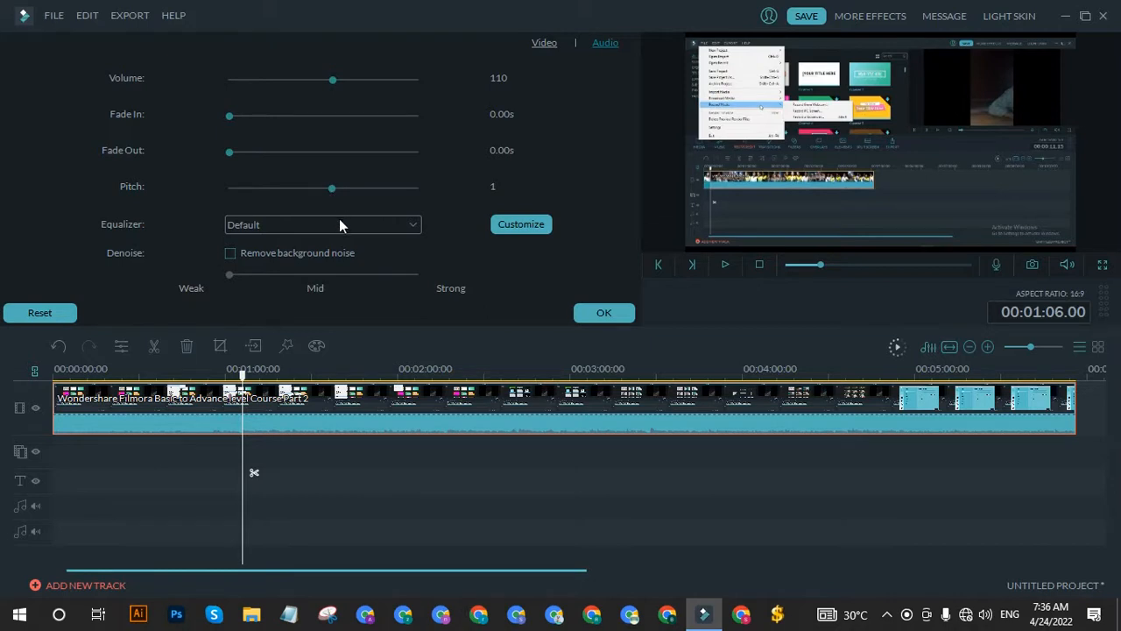
Step: Try the Classic and Dance equalizer presets on the clip, and return the equalizer to Default
left_click(340, 224)
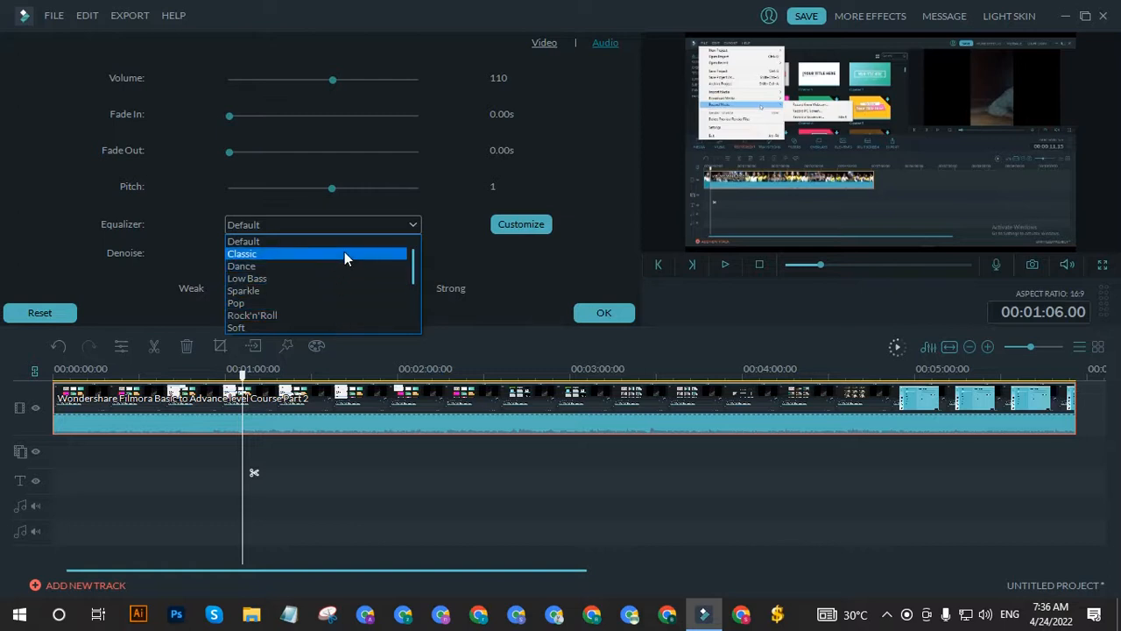
left_click(344, 253)
left_click(323, 226)
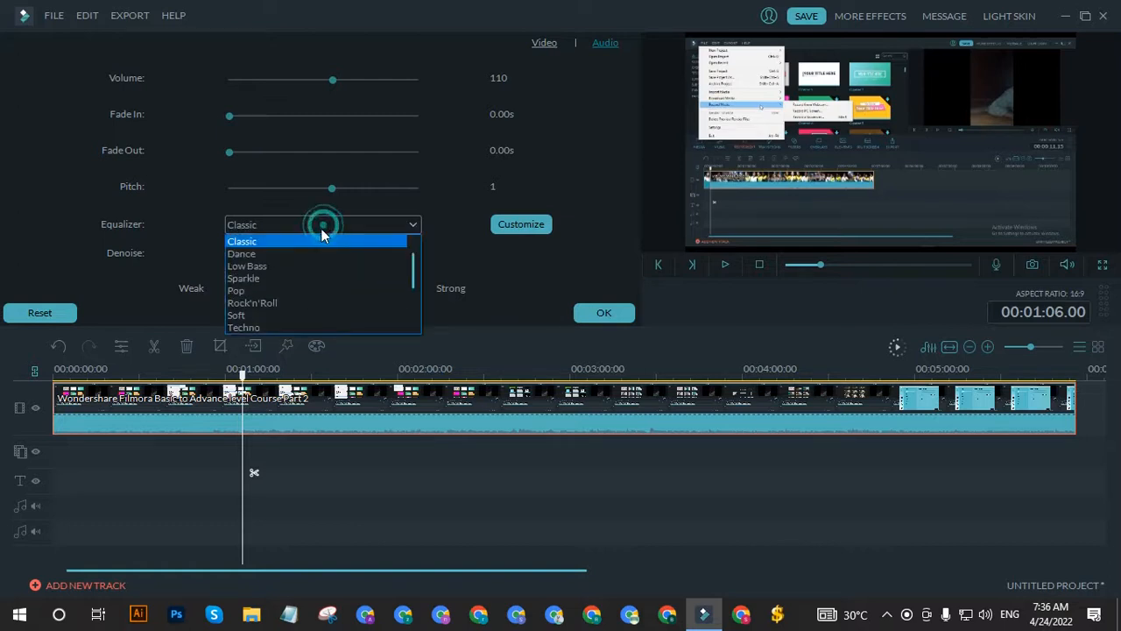
left_click(319, 253)
left_click(313, 225)
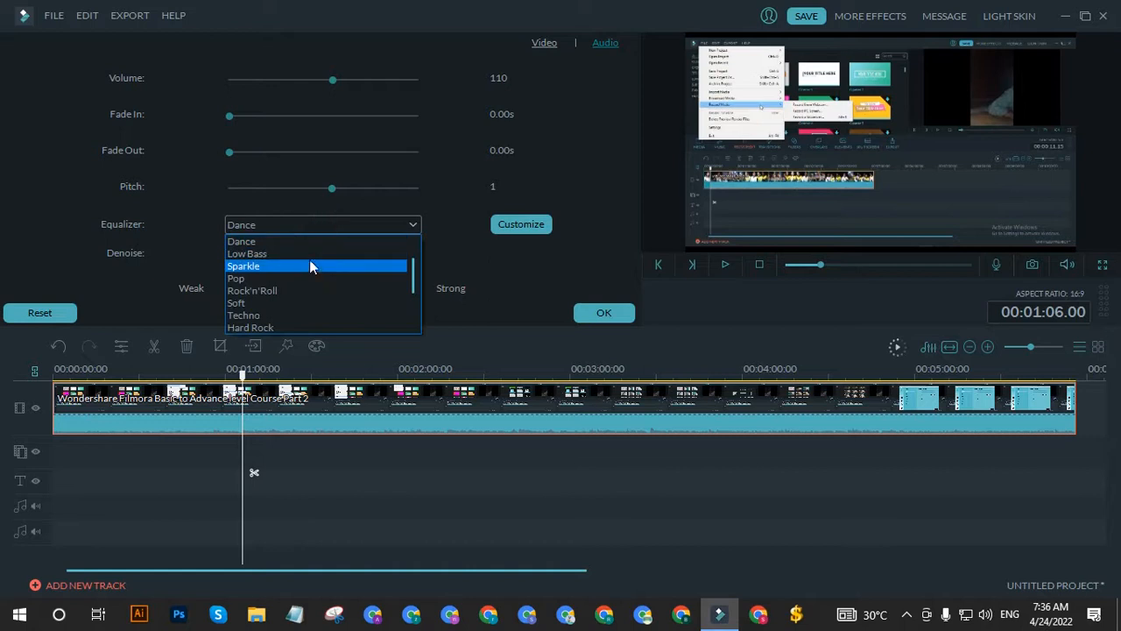
scroll(312, 255, "up", 2)
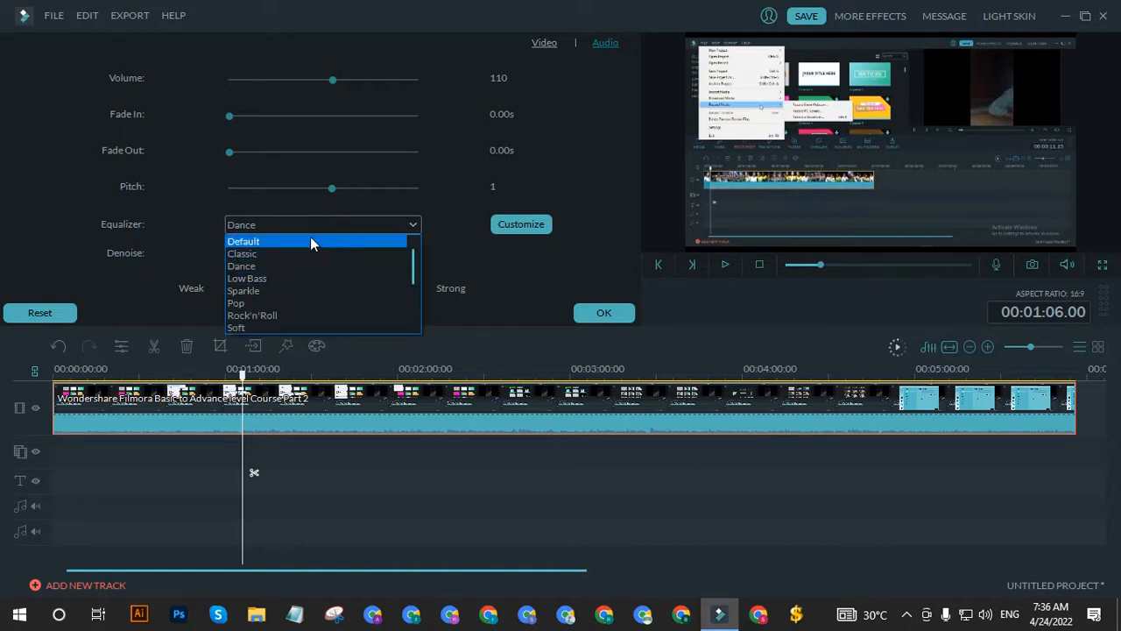
left_click(309, 240)
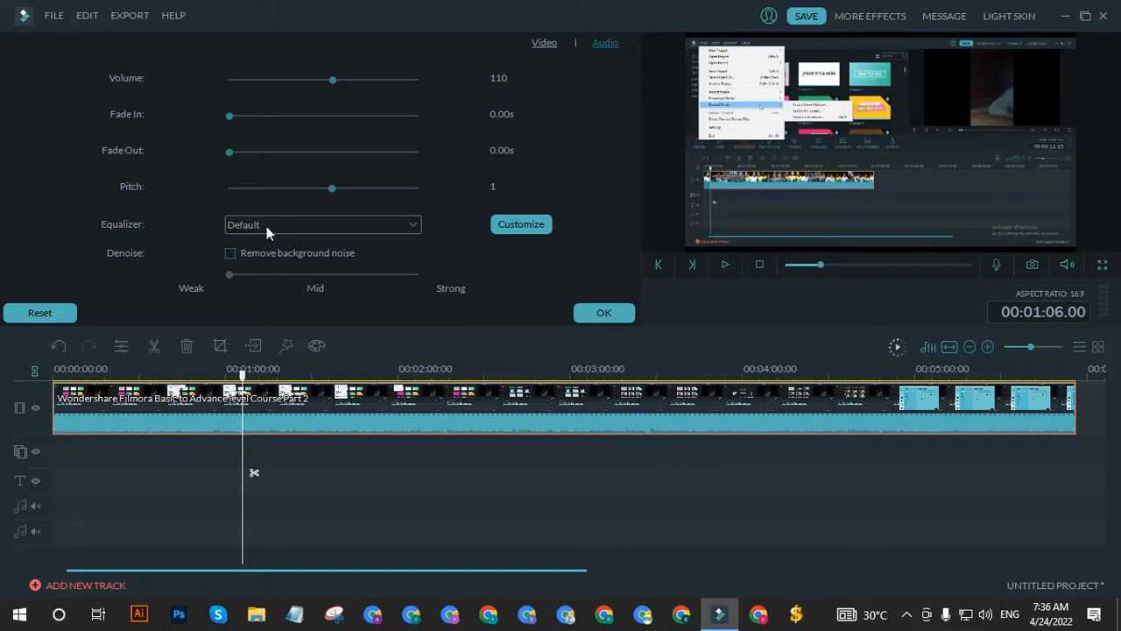
Step: Enable background noise removal for the clip, try a stronger level, and set the denoise strength to Weak
left_click(231, 253)
left_click_drag(231, 274, 277, 278)
left_click_drag(323, 275, 269, 279)
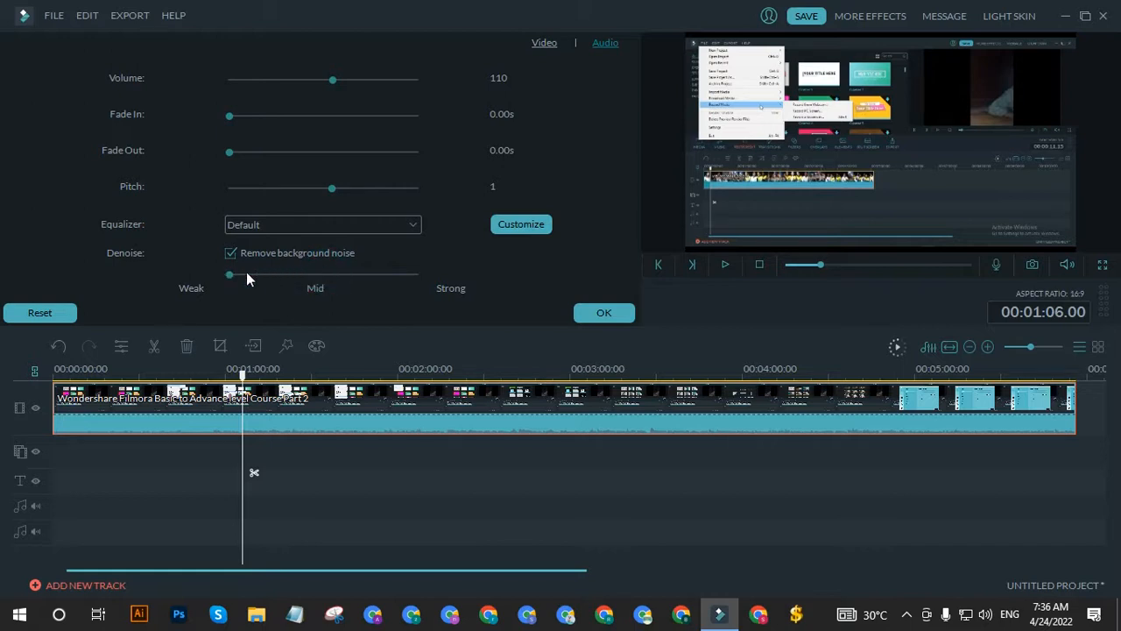